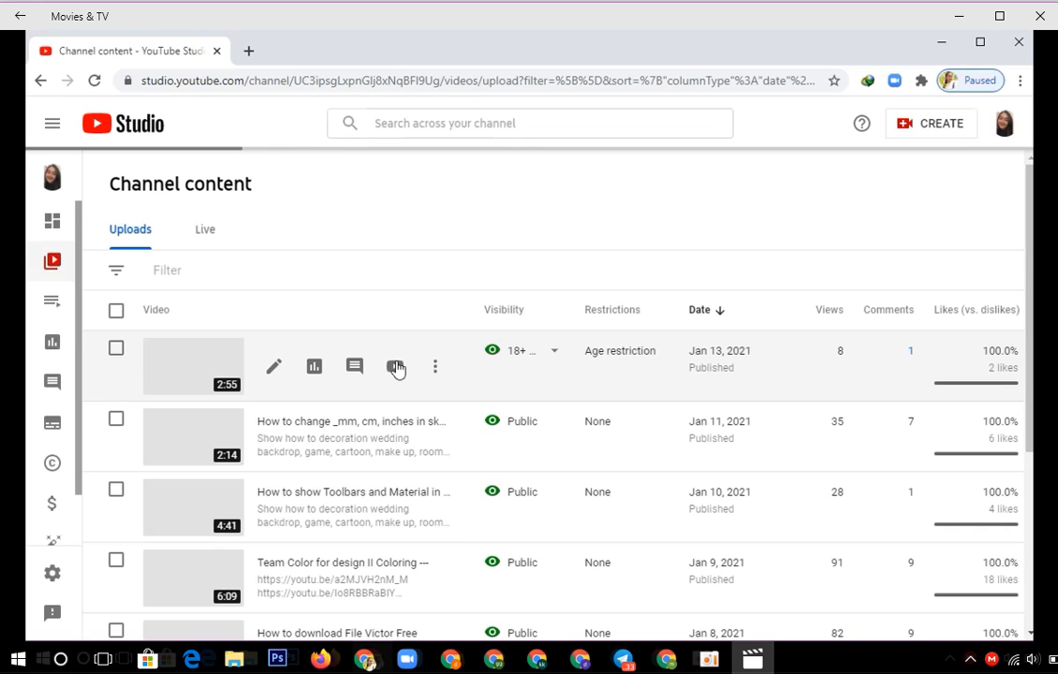
{"action": "scroll", "coordinate": [396, 367], "scroll_direction": "down", "scroll_amount": 3}
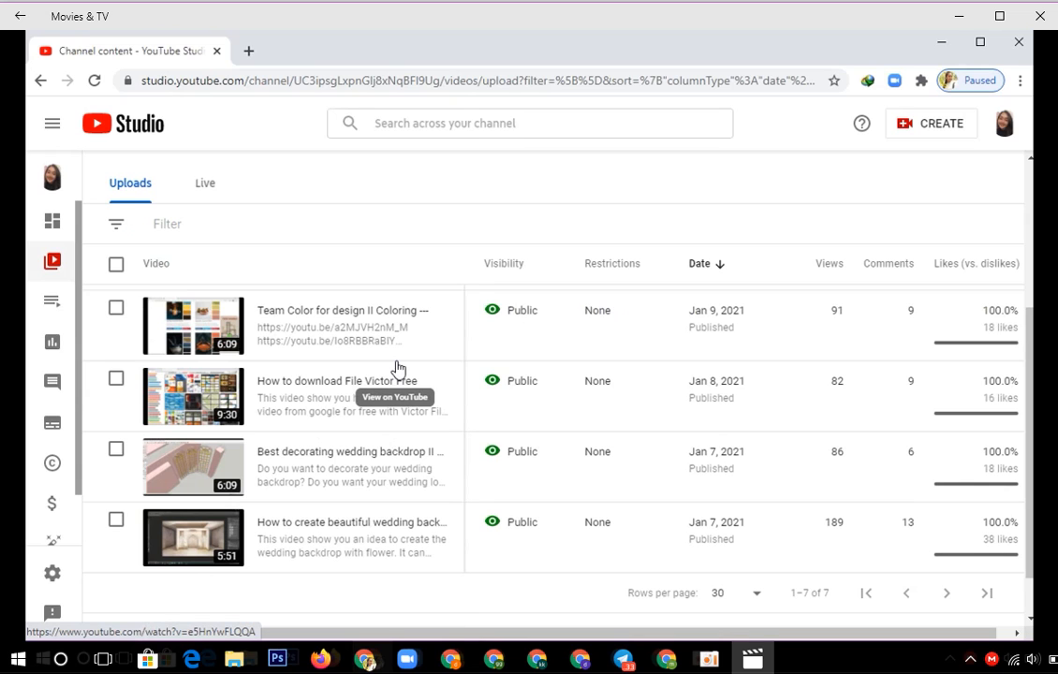
{"action": "scroll", "coordinate": [396, 368], "scroll_direction": "up", "scroll_amount": 3}
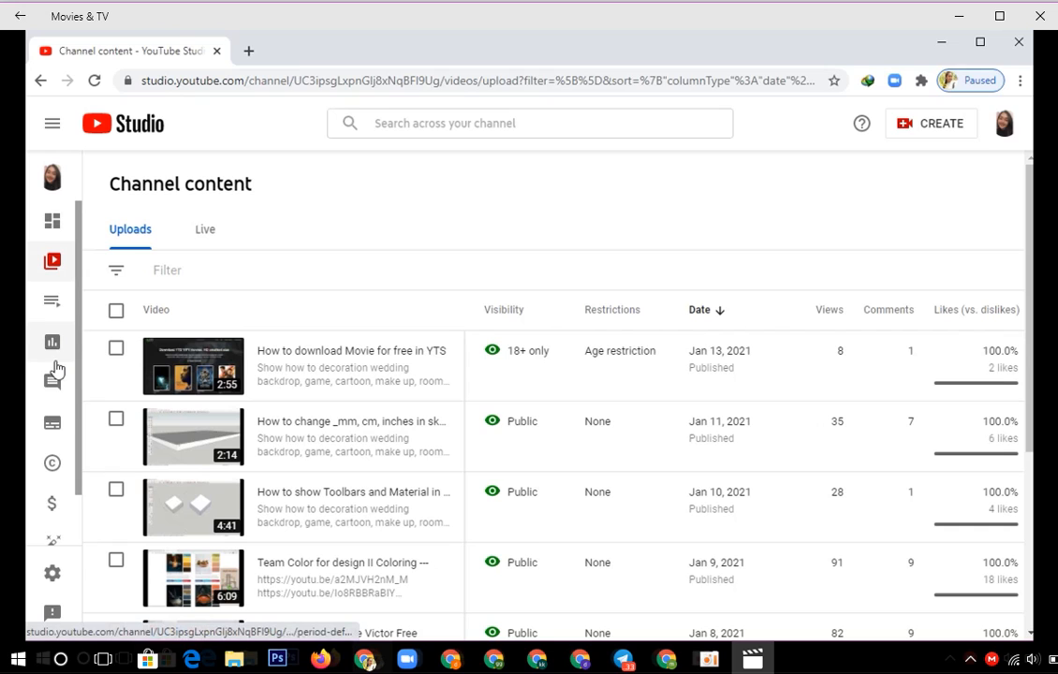
{"action": "scroll", "coordinate": [51, 374], "scroll_direction": "down", "scroll_amount": 1}
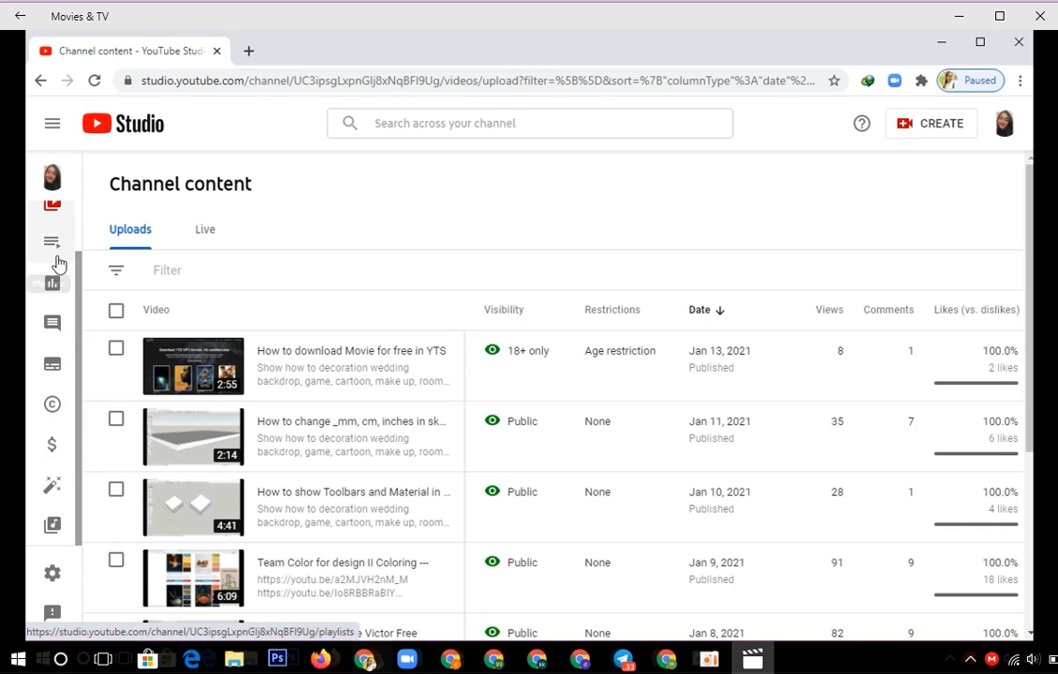
{"action": "scroll", "coordinate": [51, 262], "scroll_direction": "up", "scroll_amount": 1}
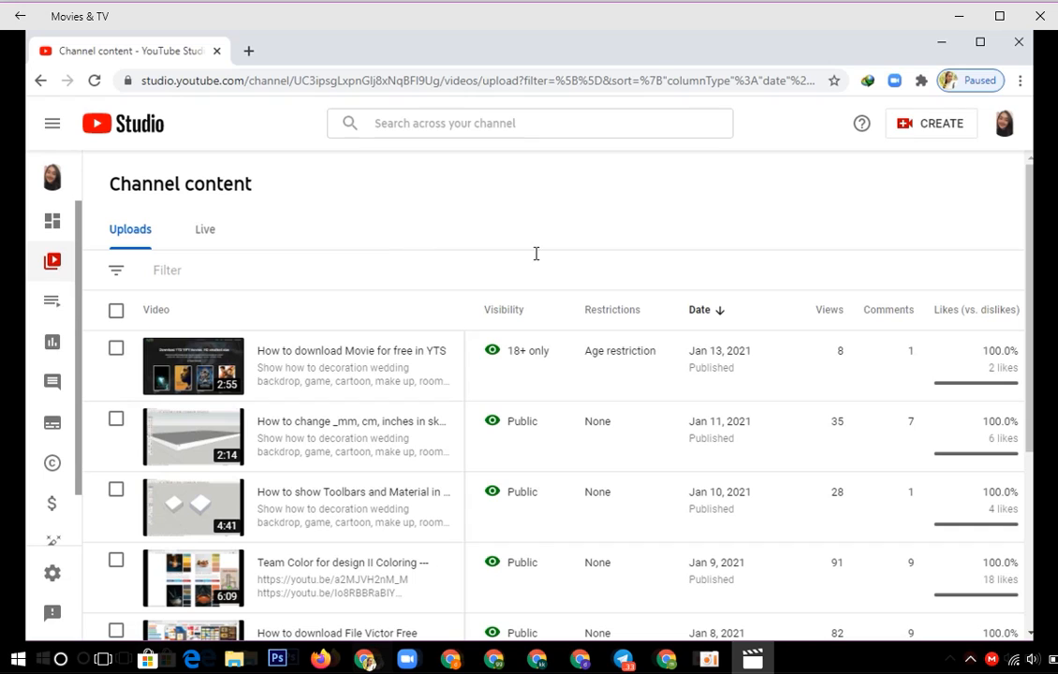
- Start a new video upload with the file Team Color design.mp4 from the Desktop
{"action": "left_click", "coordinate": [924, 125]}
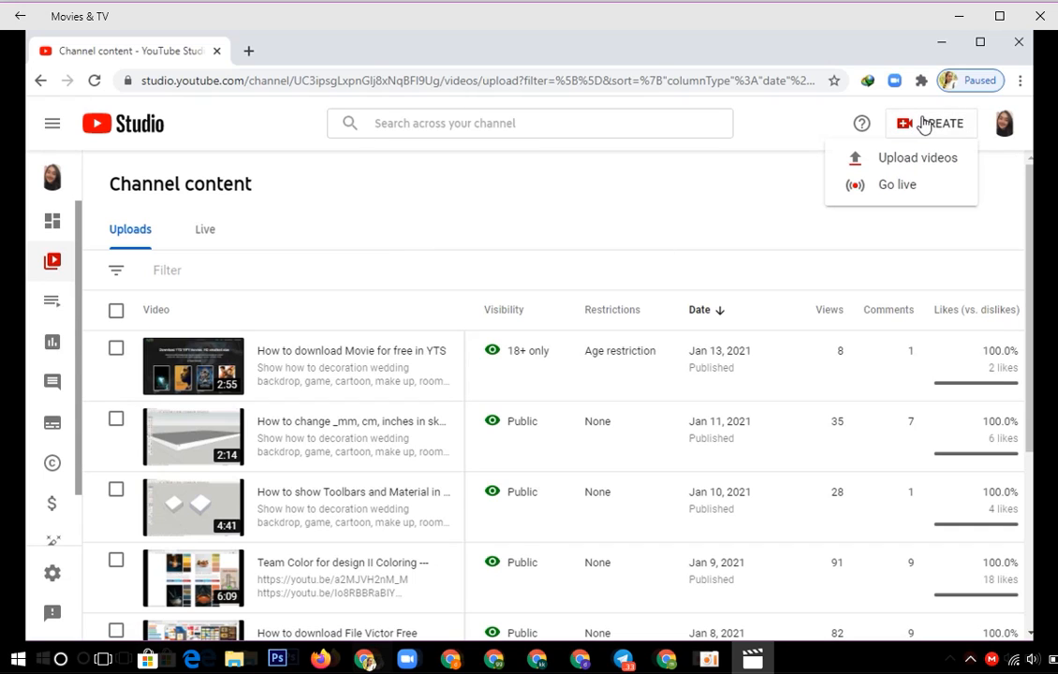
{"action": "left_click", "coordinate": [884, 160]}
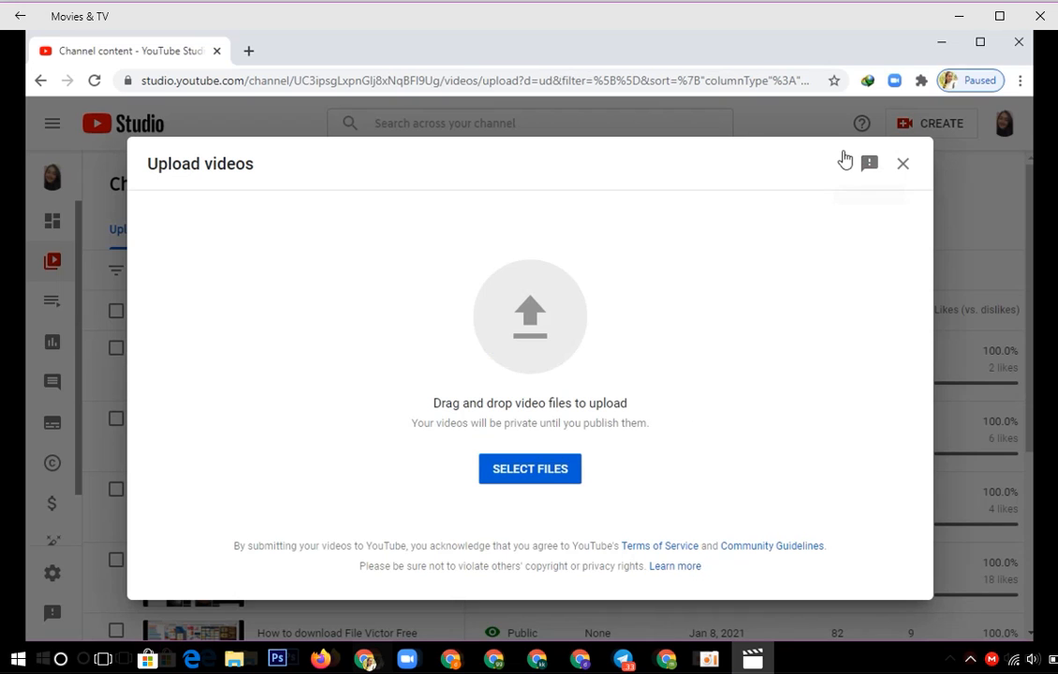
{"action": "left_click", "coordinate": [524, 469]}
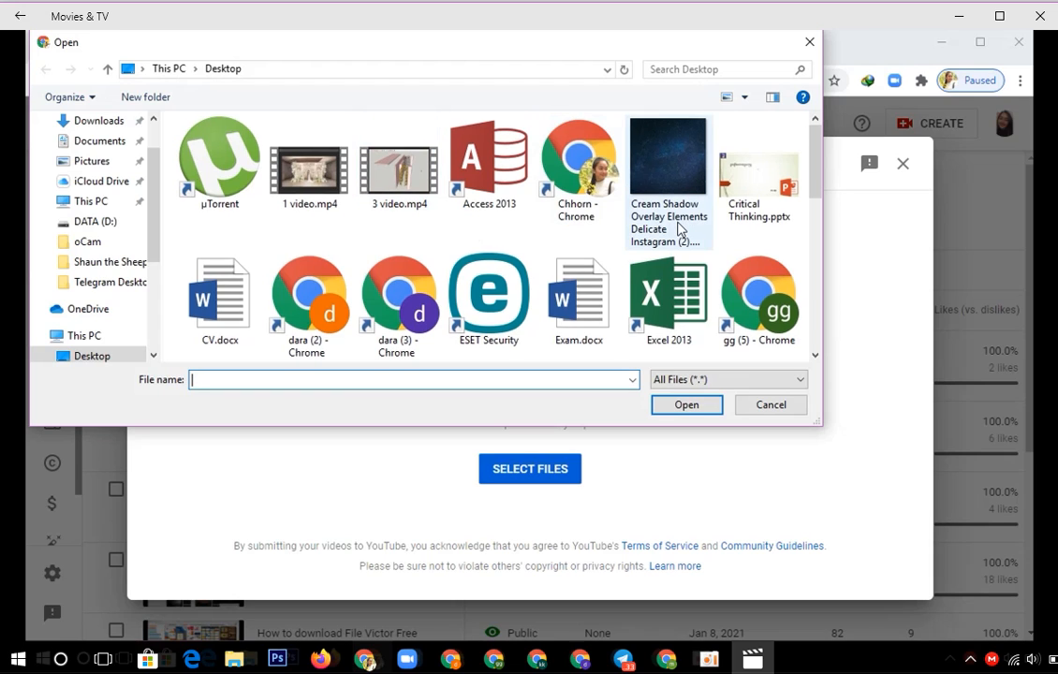
{"action": "scroll", "coordinate": [680, 228], "scroll_direction": "down", "scroll_amount": 5}
{"action": "scroll", "coordinate": [680, 227], "scroll_direction": "up", "scroll_amount": 6}
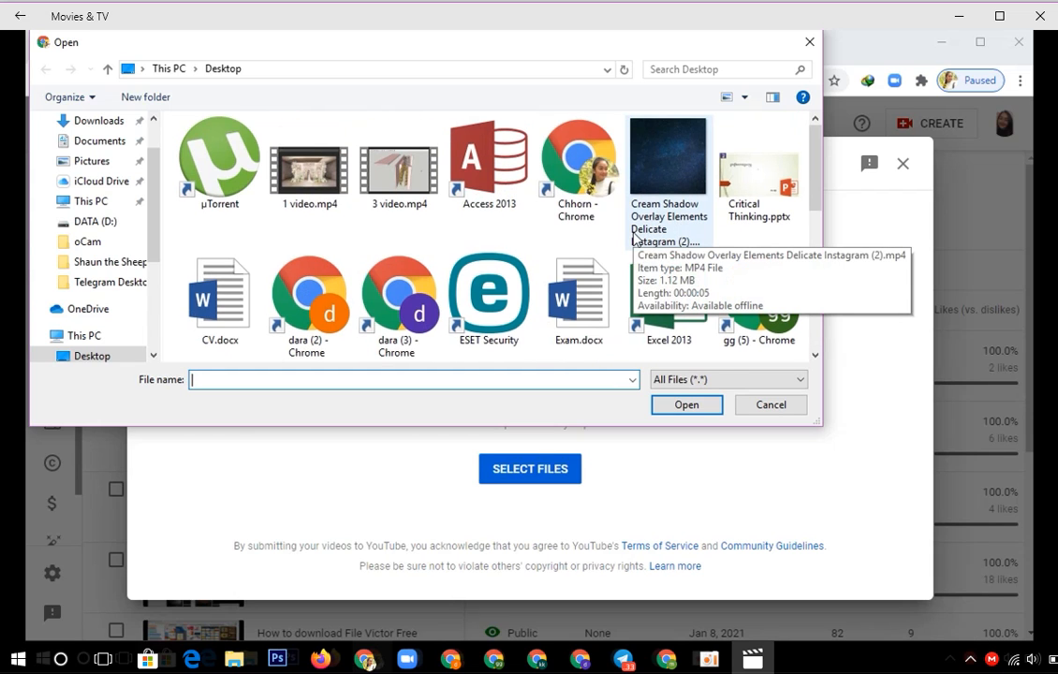
{"action": "scroll", "coordinate": [633, 239], "scroll_direction": "down", "scroll_amount": 1}
{"action": "scroll", "coordinate": [633, 239], "scroll_direction": "down", "scroll_amount": 1}
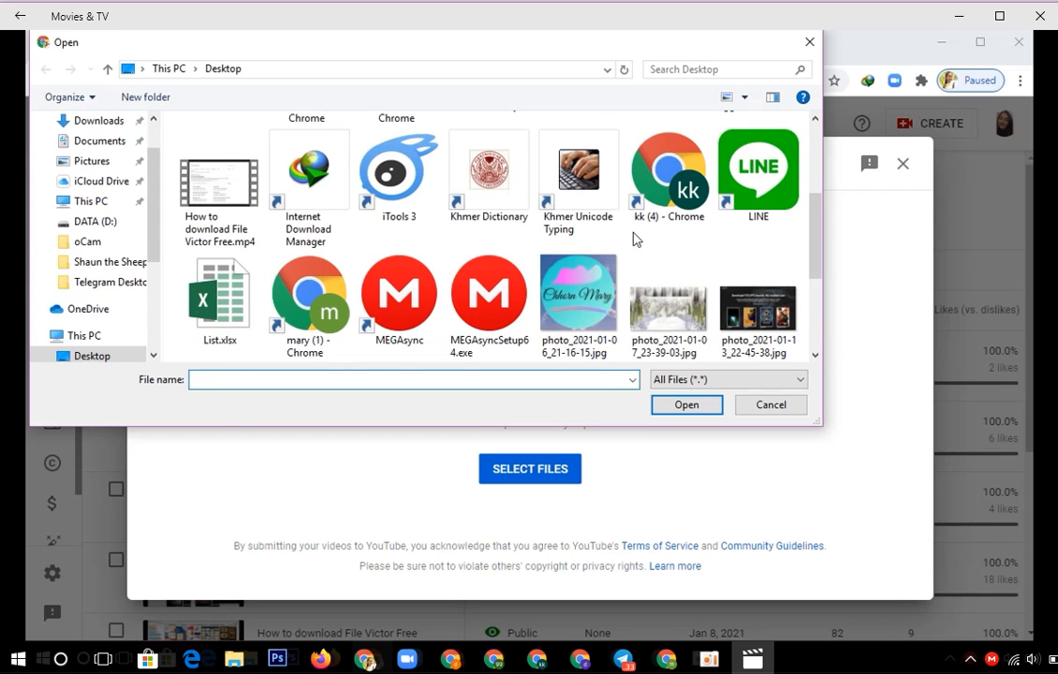
{"action": "scroll", "coordinate": [632, 238], "scroll_direction": "down", "scroll_amount": 1}
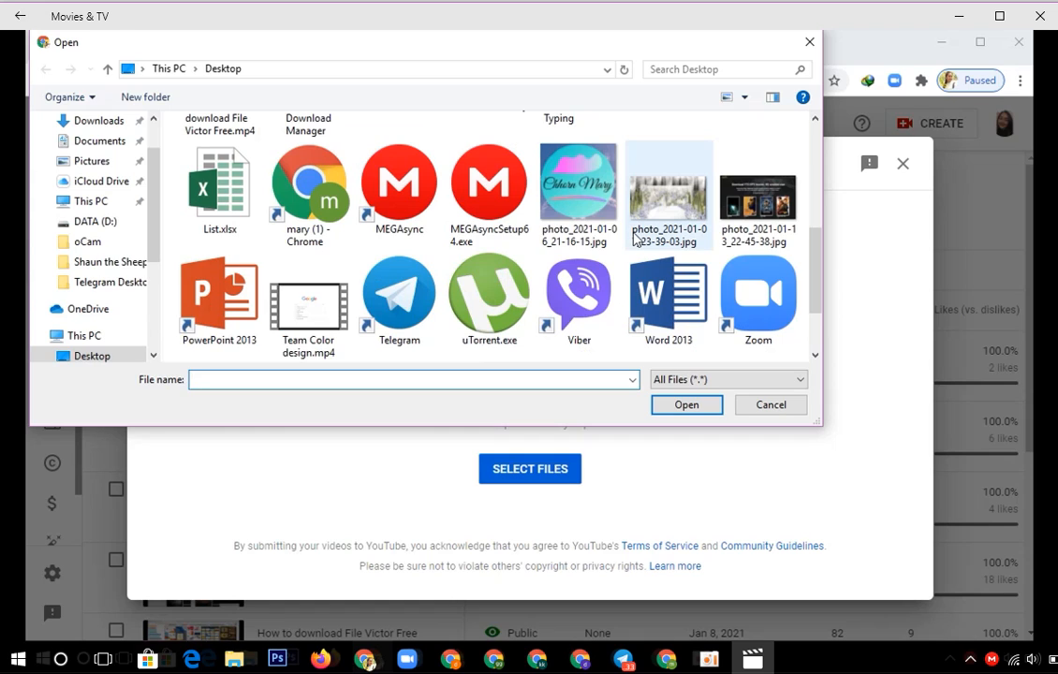
{"action": "scroll", "coordinate": [633, 239], "scroll_direction": "down", "scroll_amount": 1}
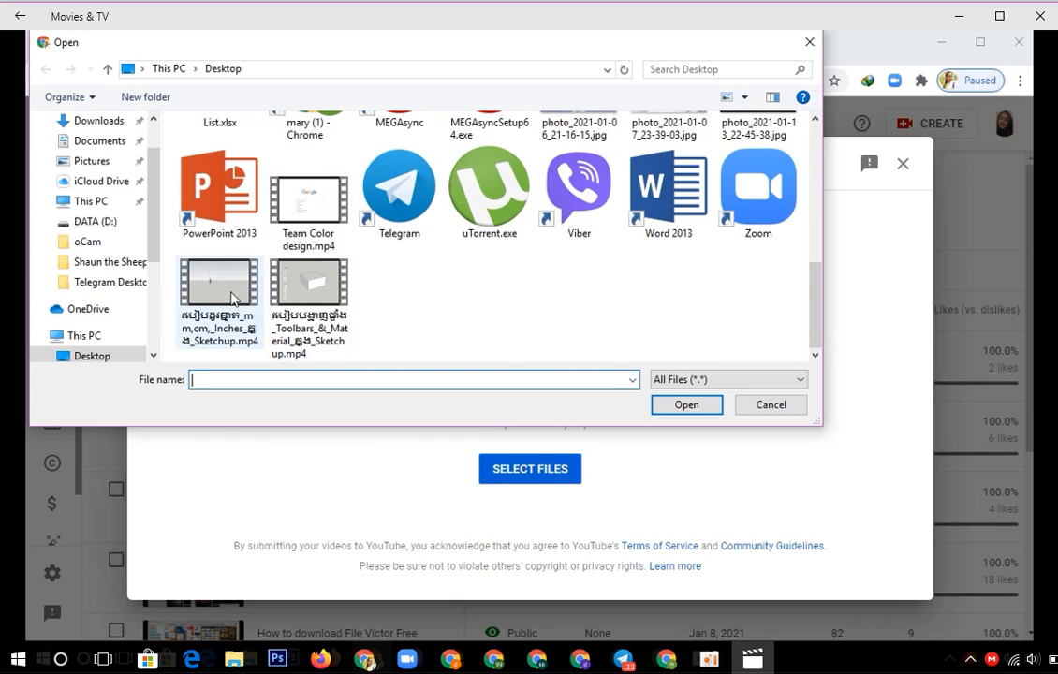
{"action": "left_click", "coordinate": [323, 222]}
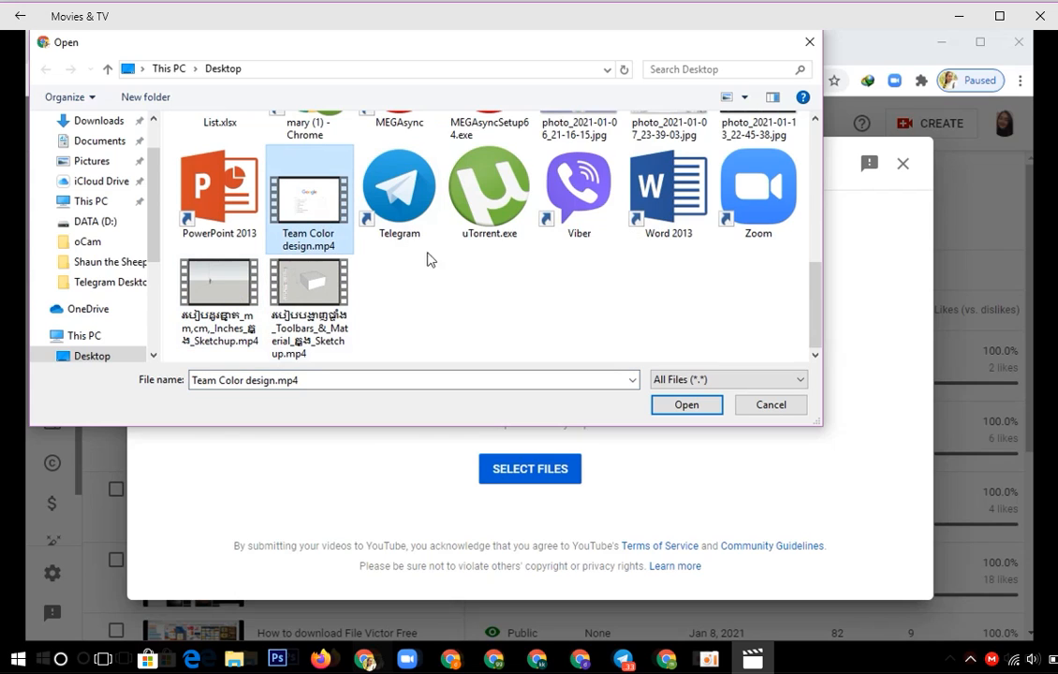
{"action": "left_click", "coordinate": [675, 403]}
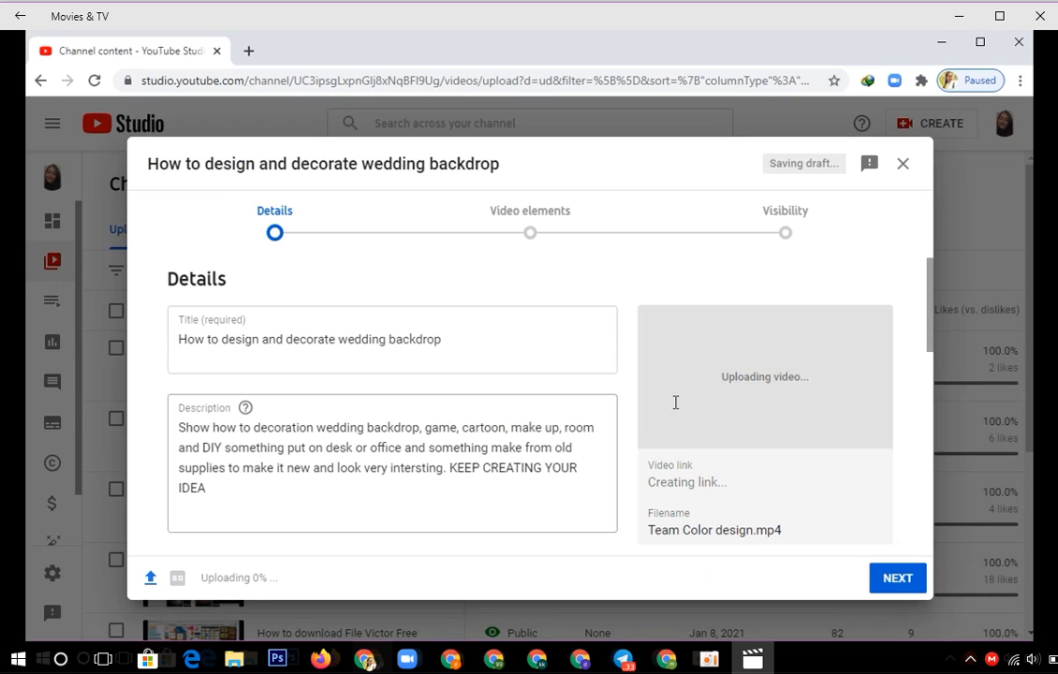
- Replace the video's title with "Team color for free for design"
{"action": "triple_click", "coordinate": [446, 340]}
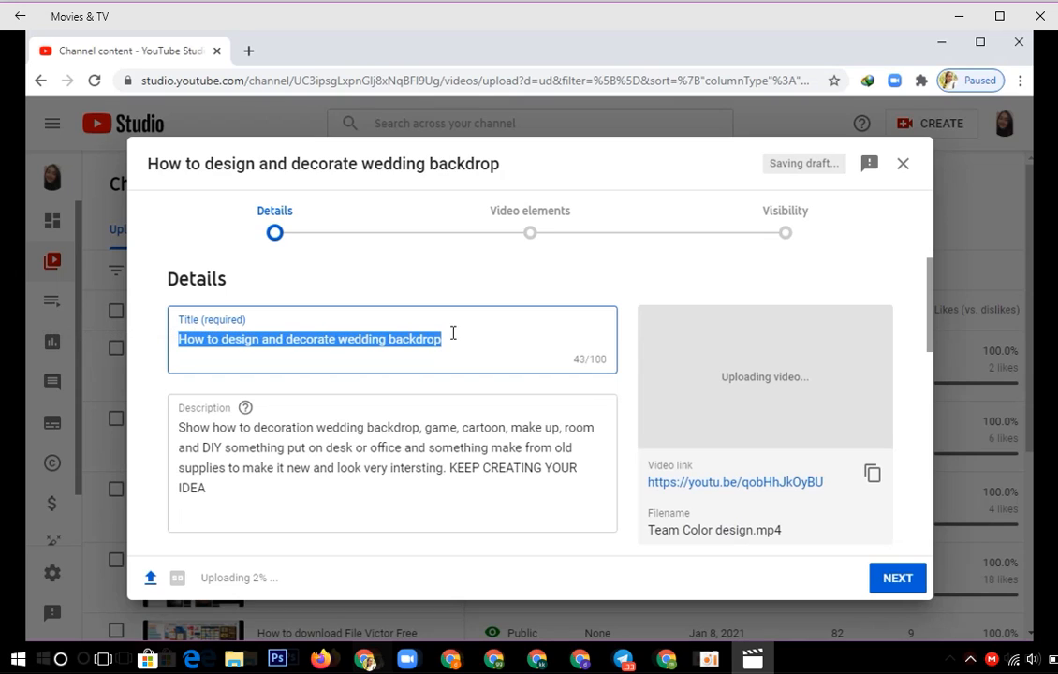
{"action": "key", "text": "BackSpace"}
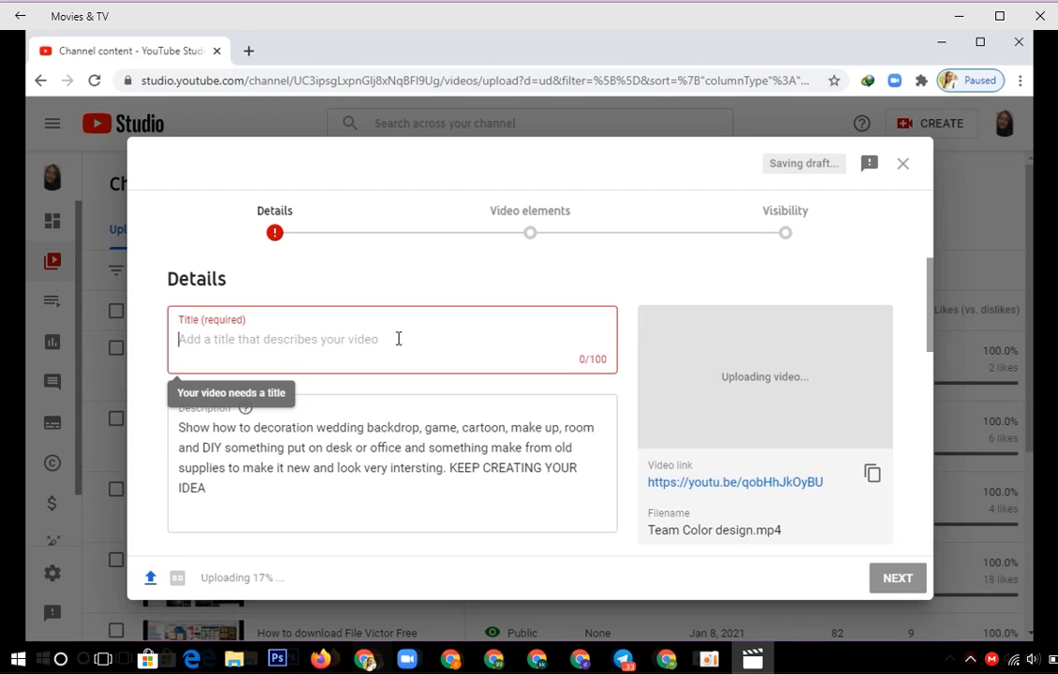
{"action": "type", "text": "team"}
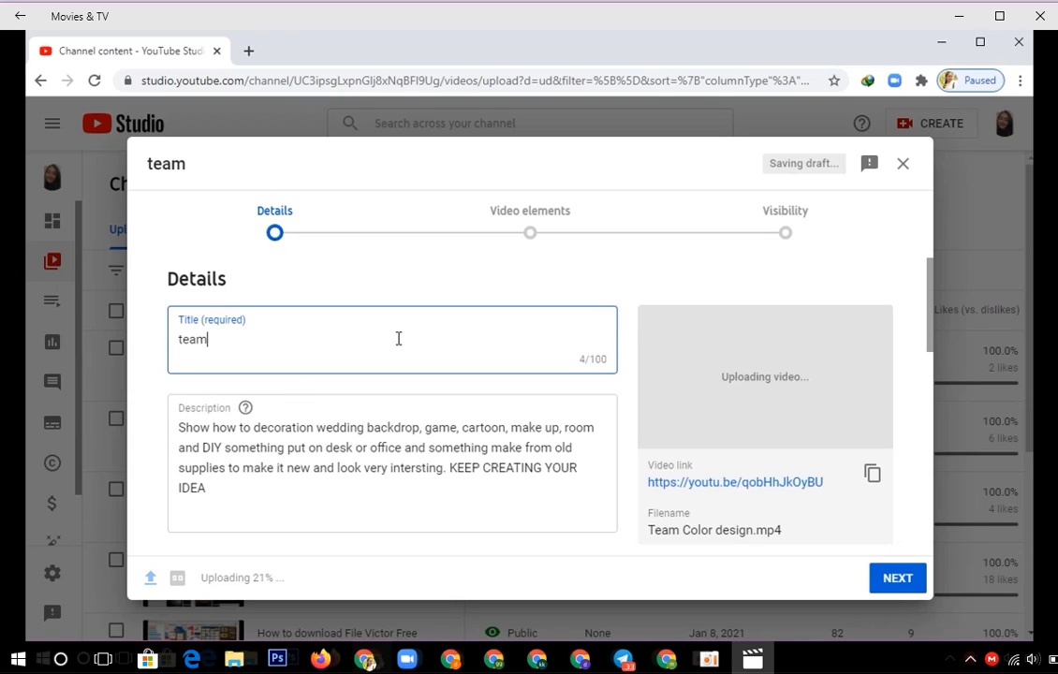
{"action": "key", "text": "BackSpace"}
{"action": "key", "text": "BackSpace"}
{"action": "key", "text": "BackSpace"}
{"action": "key", "text": "BackSpace"}
{"action": "type", "text": "Te"}
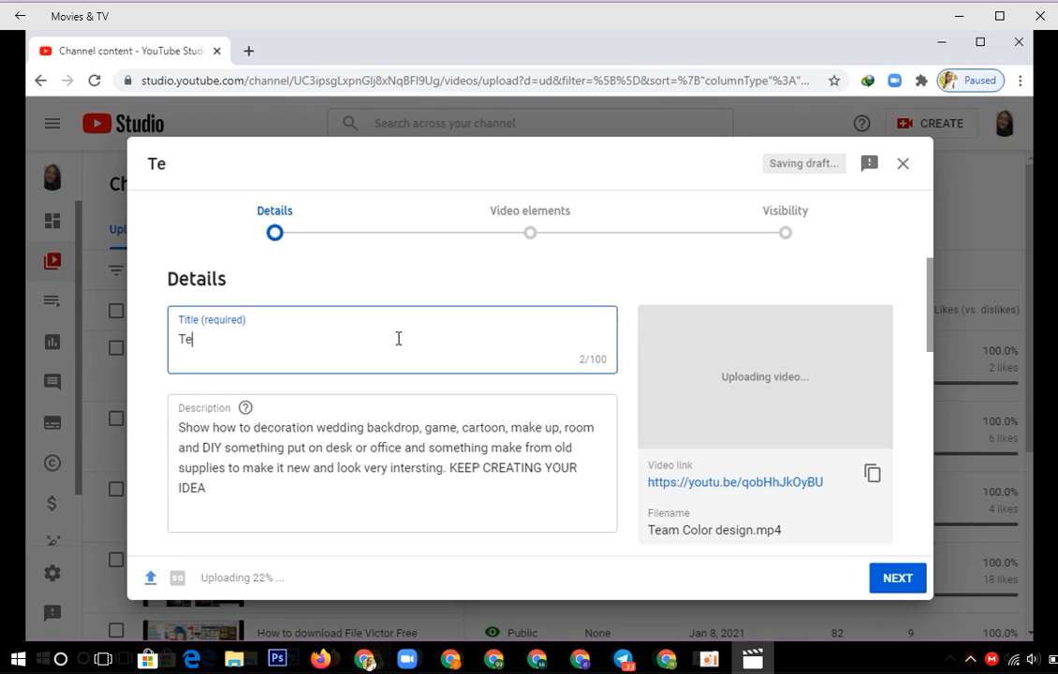
{"action": "type", "text": "am color"}
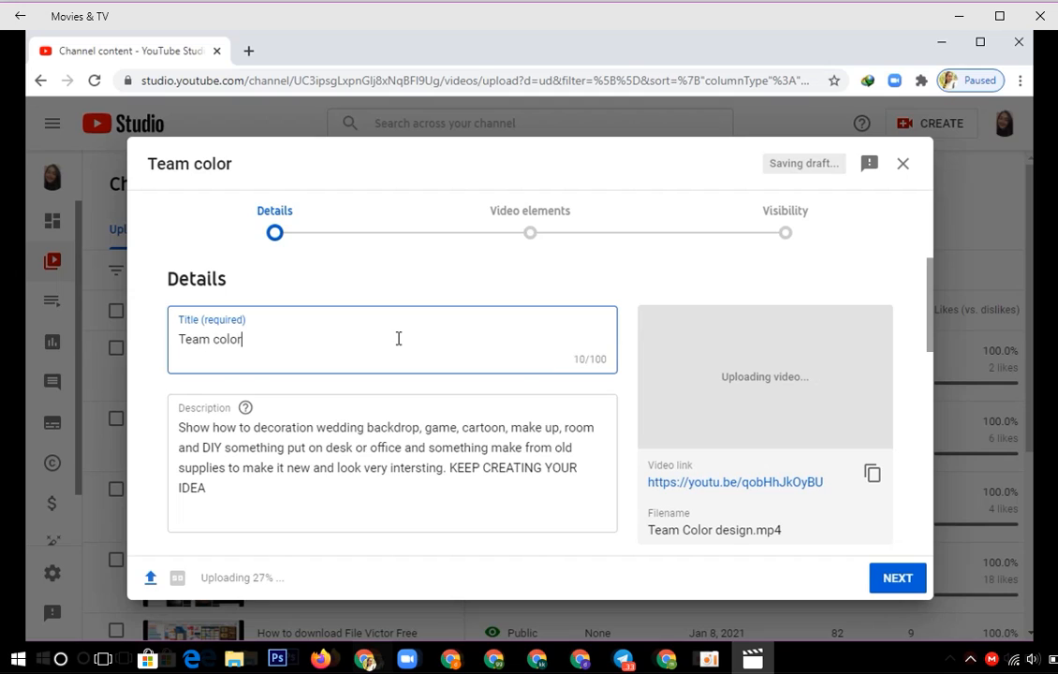
{"action": "type", "text": " for free "}
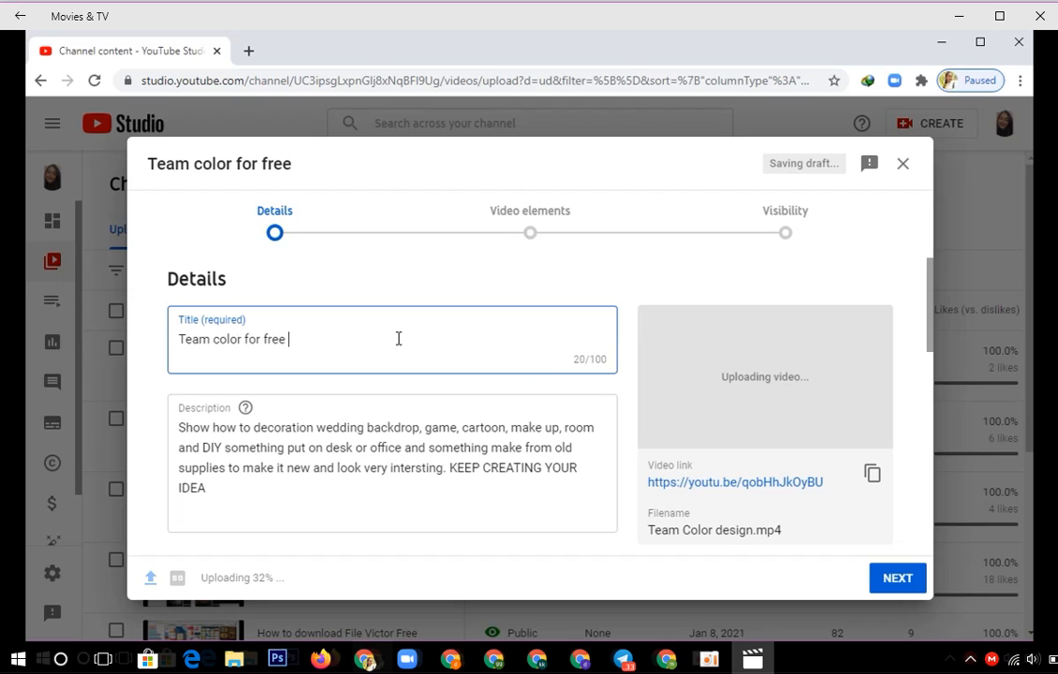
{"action": "type", "text": "for de"}
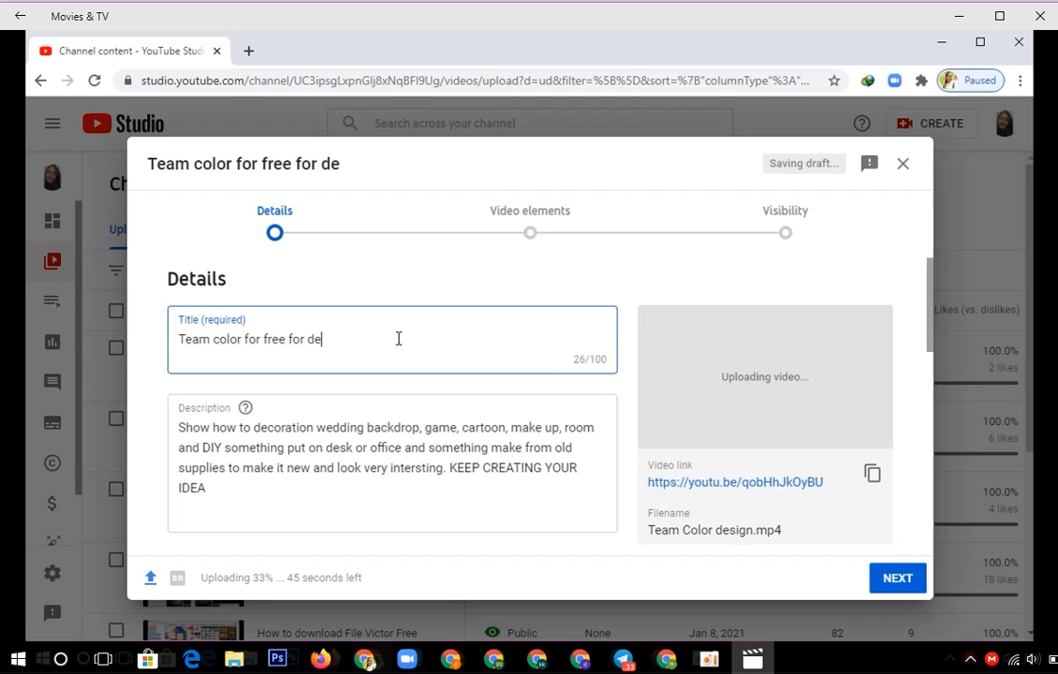
{"action": "type", "text": "sigh"}
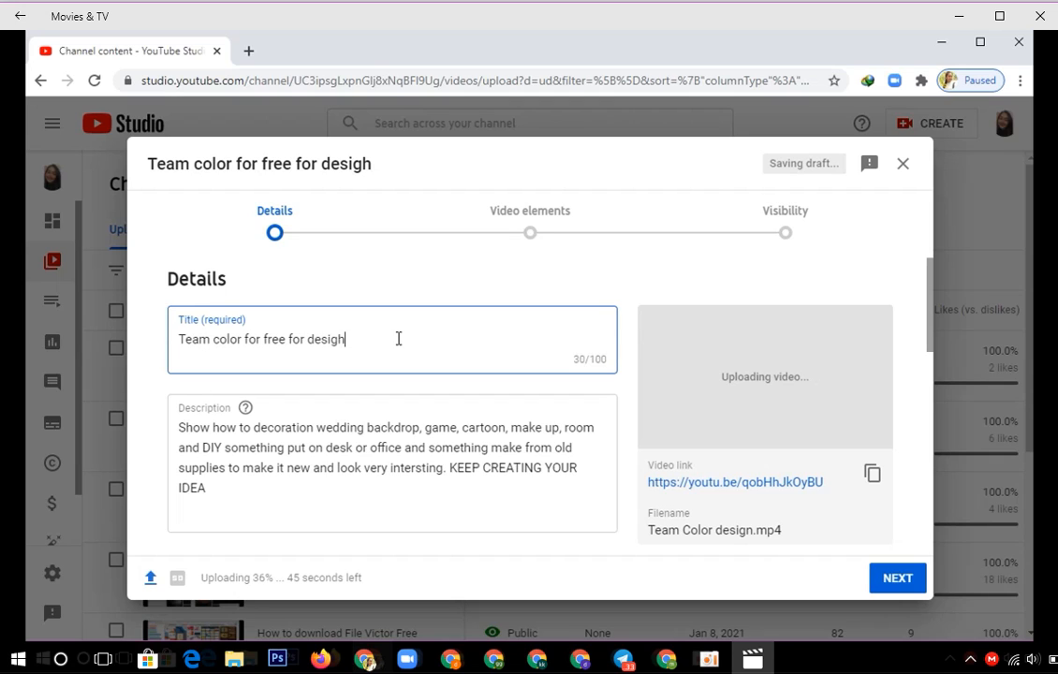
{"action": "key", "text": "BackSpace"}
{"action": "type", "text": "n"}
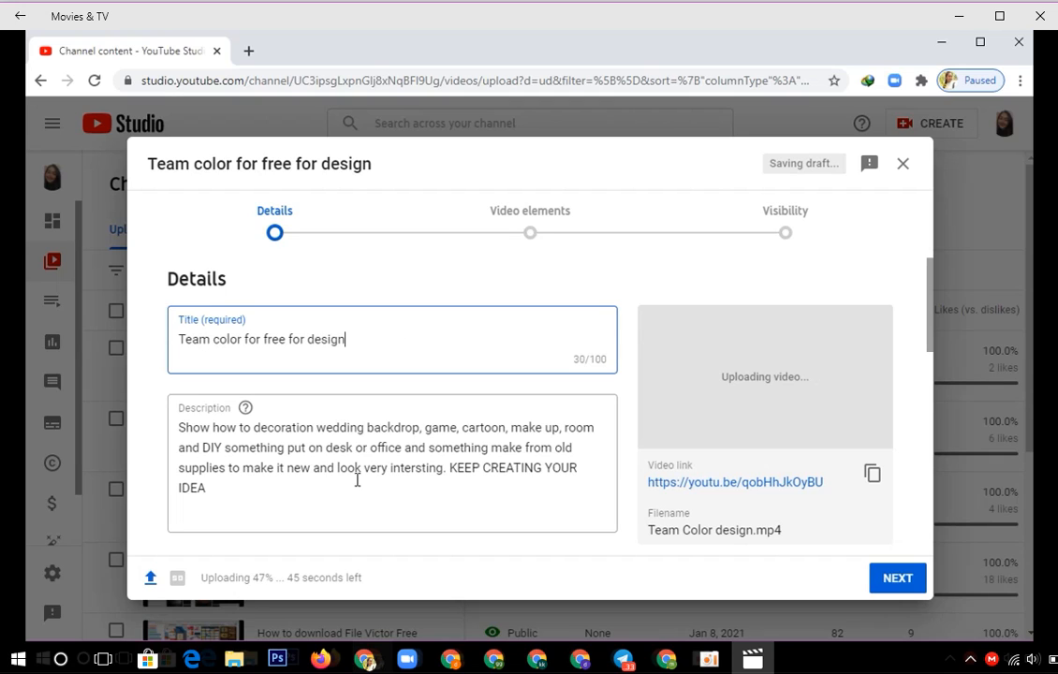
- Add the video to the Decoration playlist
{"action": "scroll", "coordinate": [357, 479], "scroll_direction": "down", "scroll_amount": 5}
{"action": "left_click", "coordinate": [376, 456]}
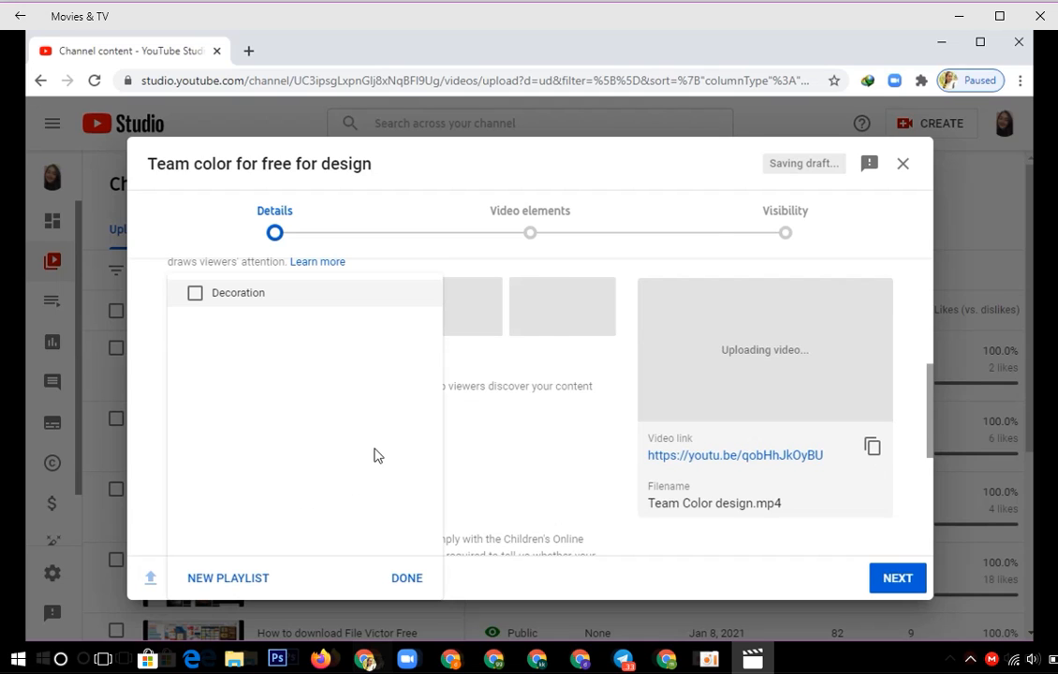
{"action": "left_click", "coordinate": [404, 578]}
{"action": "scroll", "coordinate": [436, 462], "scroll_direction": "down", "scroll_amount": 3}
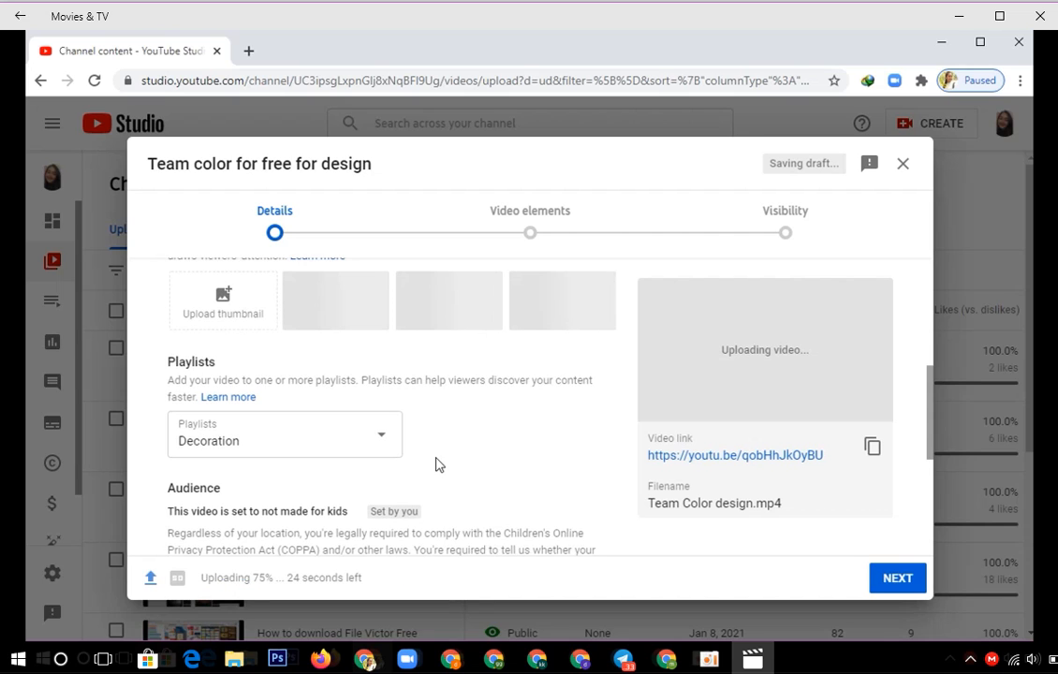
- Show the additional video detail options, down to the tags section
{"action": "scroll", "coordinate": [436, 462], "scroll_direction": "down", "scroll_amount": 1}
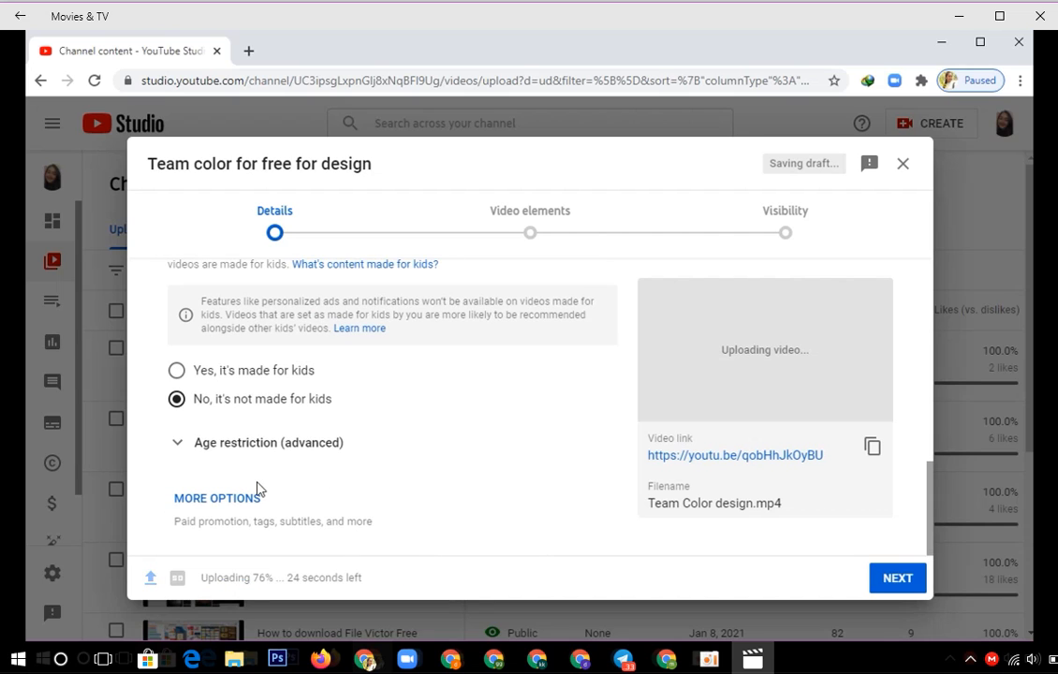
{"action": "left_click", "coordinate": [217, 498]}
{"action": "scroll", "coordinate": [471, 465], "scroll_direction": "down", "scroll_amount": 3}
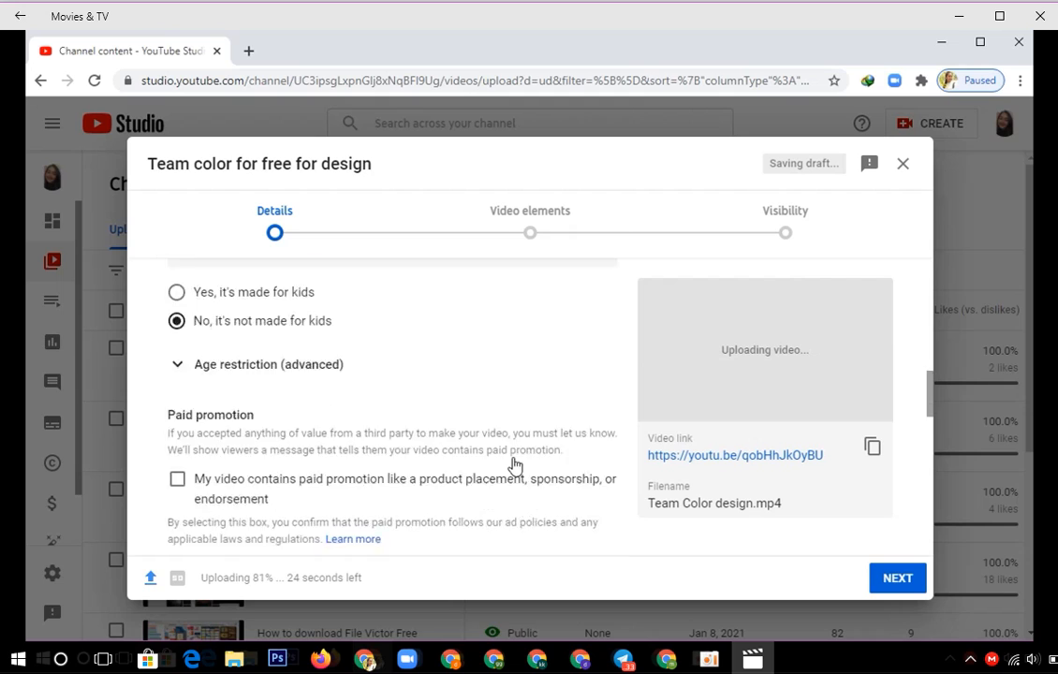
{"action": "scroll", "coordinate": [513, 464], "scroll_direction": "down", "scroll_amount": 1}
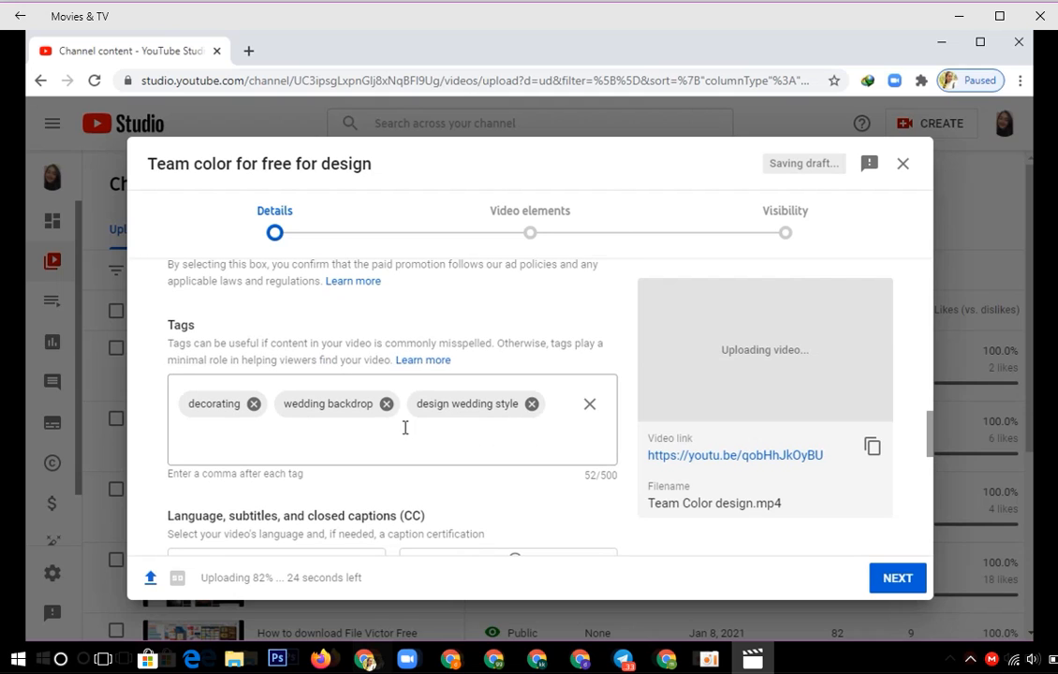
{"action": "left_click", "coordinate": [254, 436]}
{"action": "type", "text": "Wedding"}
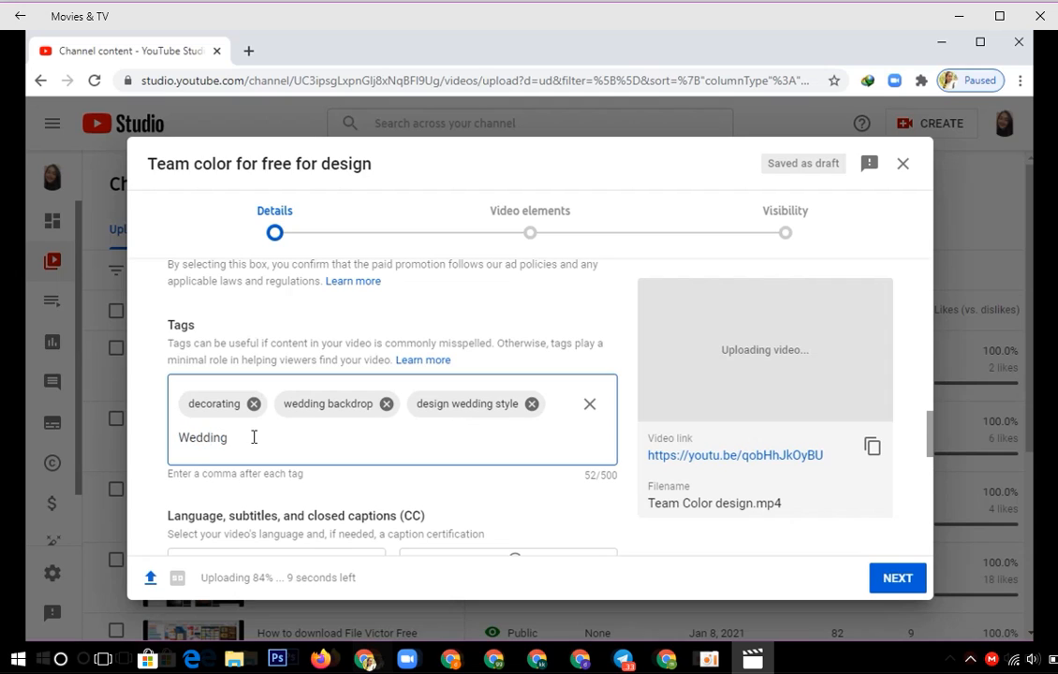
{"action": "key", "text": "BackSpace"}
{"action": "key", "text": "BackSpace"}
{"action": "key", "text": "BackSpace"}
{"action": "key", "text": "BackSpace"}
{"action": "key", "text": "BackSpace"}
{"action": "key", "text": "BackSpace"}
{"action": "key", "text": "BackSpace"}
{"action": "key", "text": "BackSpace"}
{"action": "key", "text": "BackSpace"}
{"action": "key", "text": "BackSpace"}
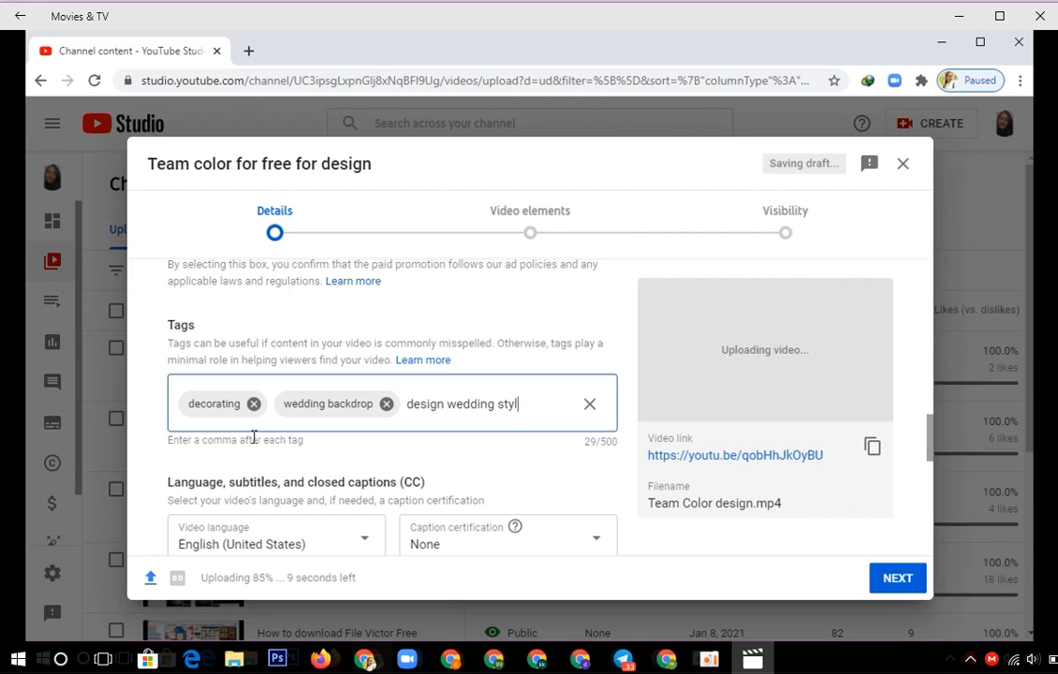
{"action": "type", "text": "e"}
- Set the video's recording date to Jan 14, 2021
{"action": "scroll", "coordinate": [323, 335], "scroll_direction": "down", "scroll_amount": 2}
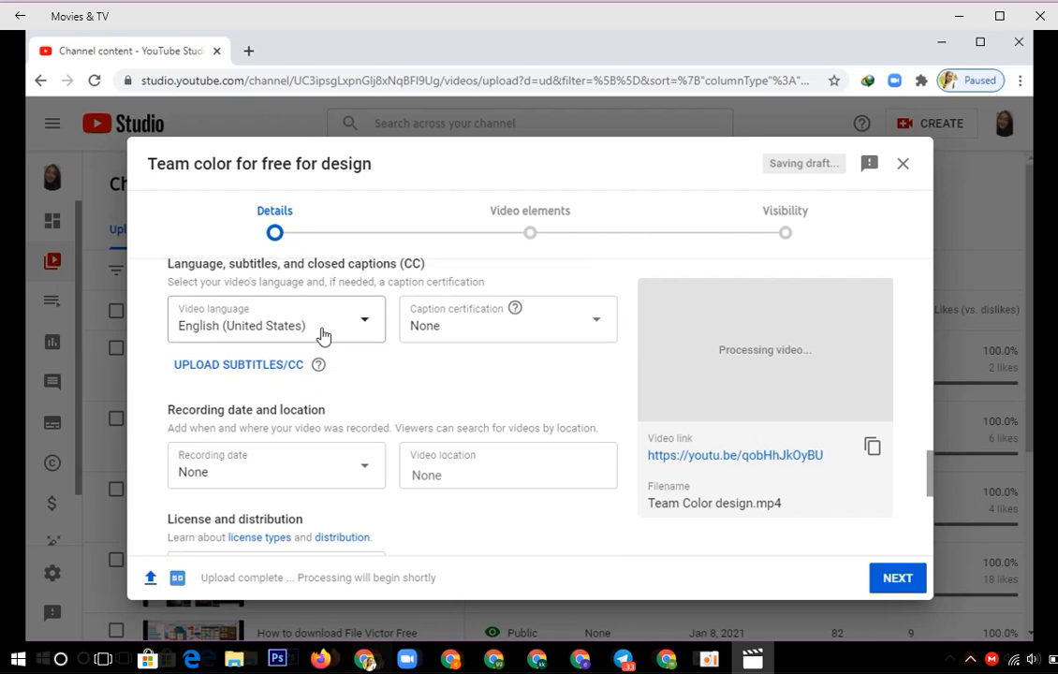
{"action": "left_click", "coordinate": [318, 467]}
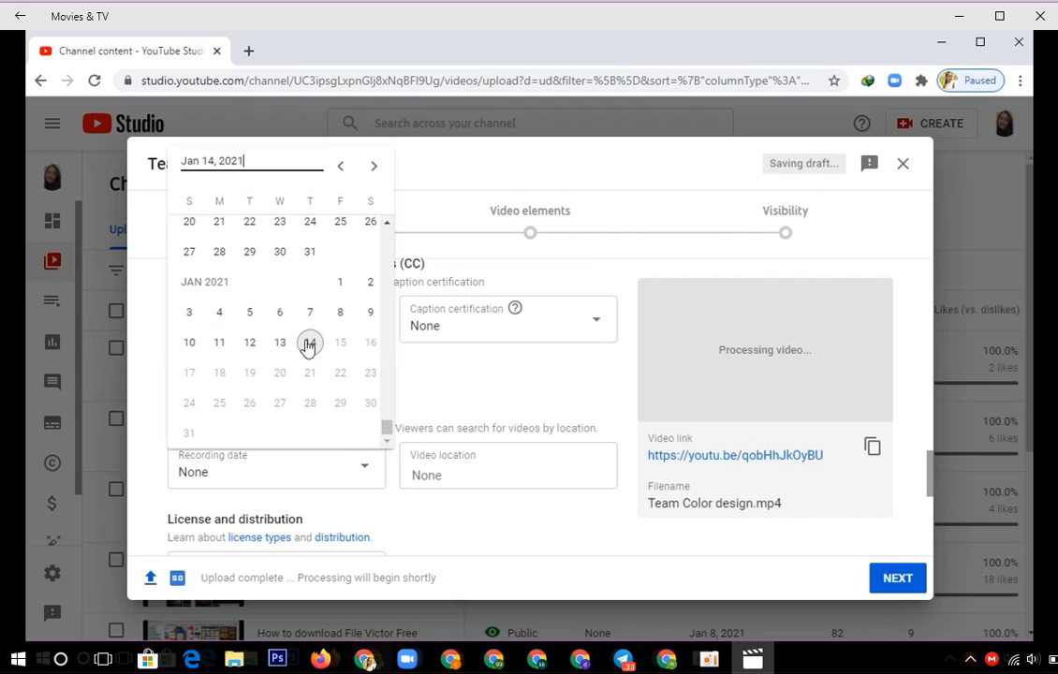
{"action": "left_click", "coordinate": [309, 343]}
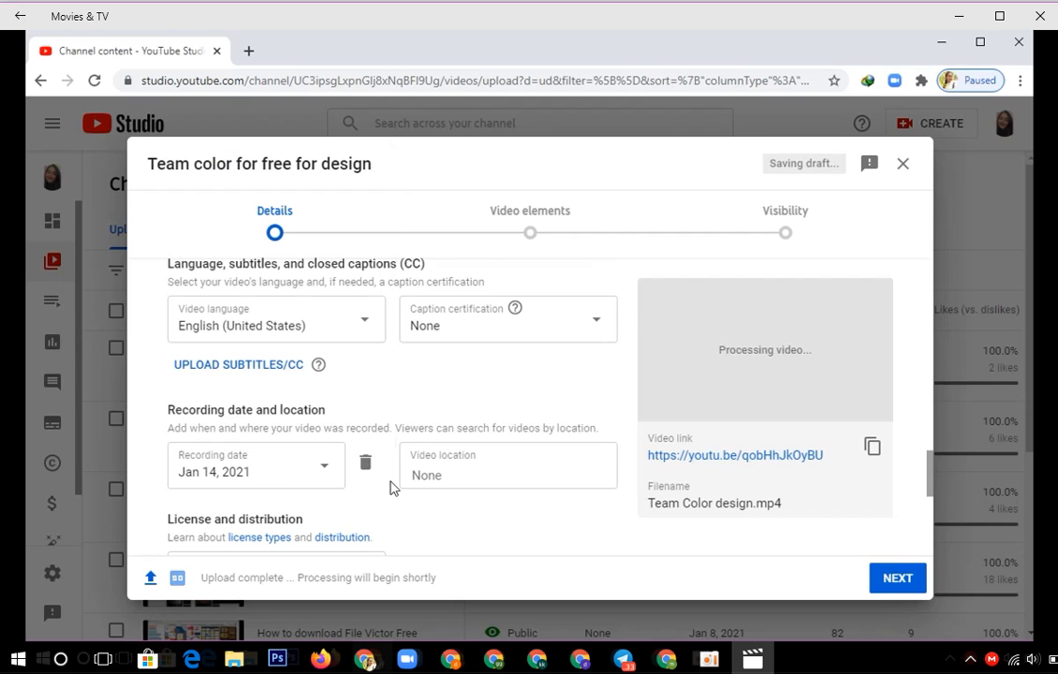
- Keep the remaining details as they are and continue past Video elements to the Visibility stage
{"action": "scroll", "coordinate": [391, 487], "scroll_direction": "down", "scroll_amount": 3}
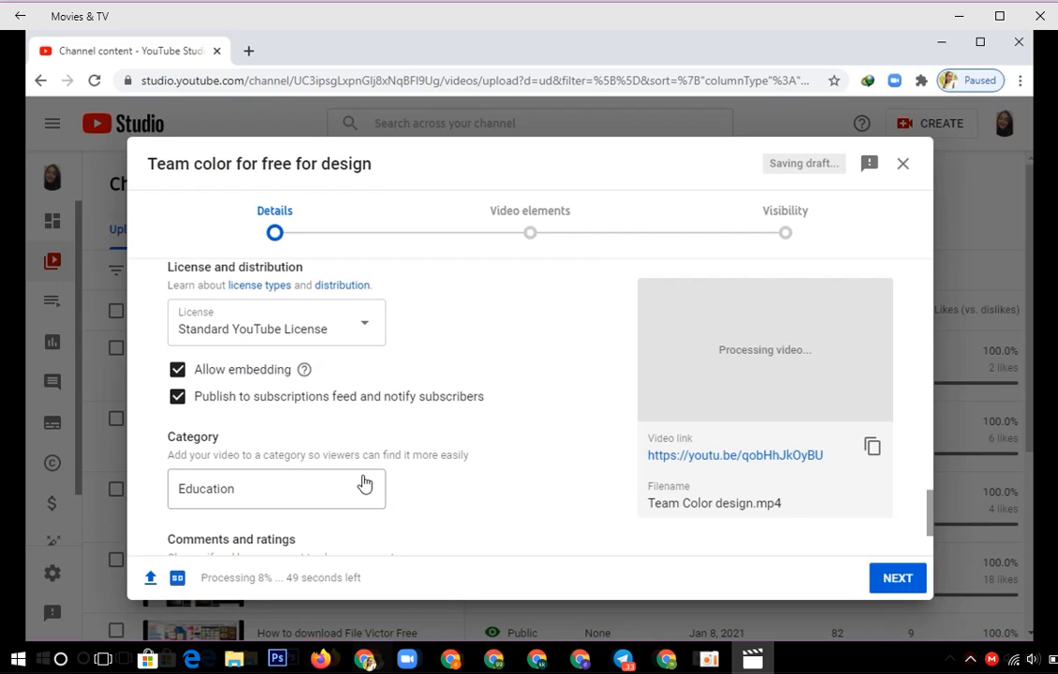
{"action": "scroll", "coordinate": [364, 482], "scroll_direction": "down", "scroll_amount": 2}
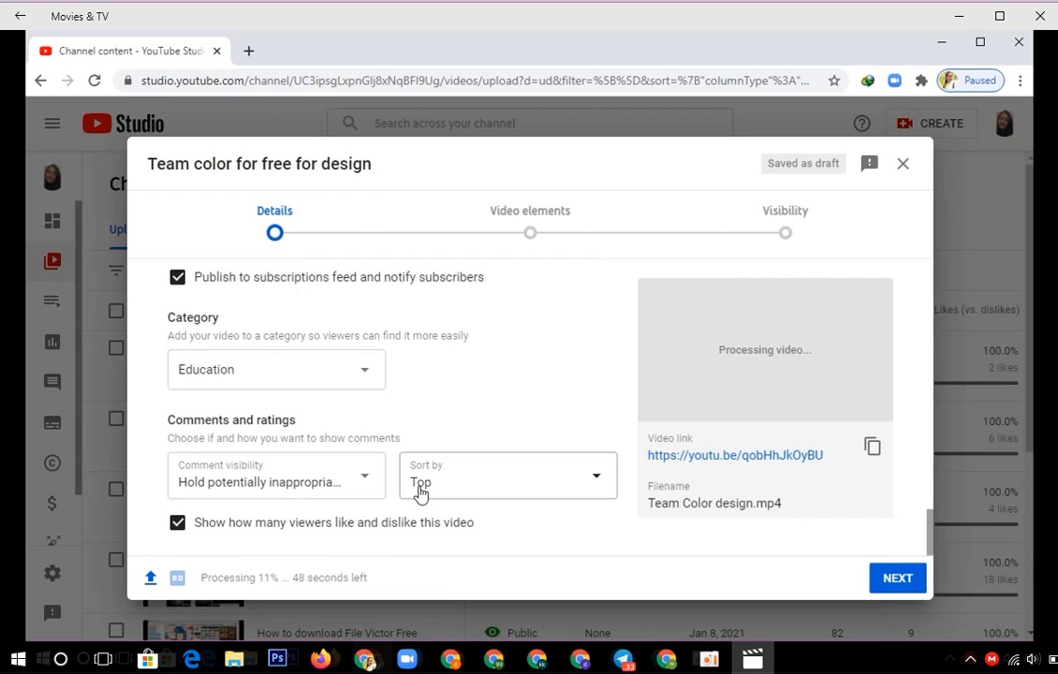
{"action": "left_click", "coordinate": [896, 578]}
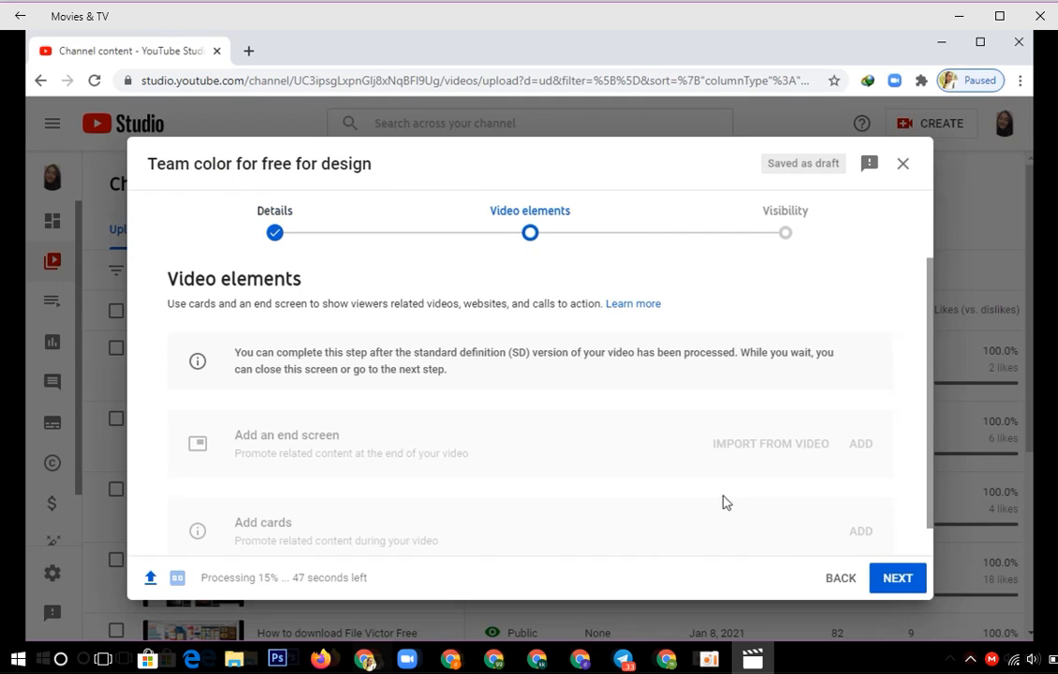
{"action": "left_click", "coordinate": [899, 578]}
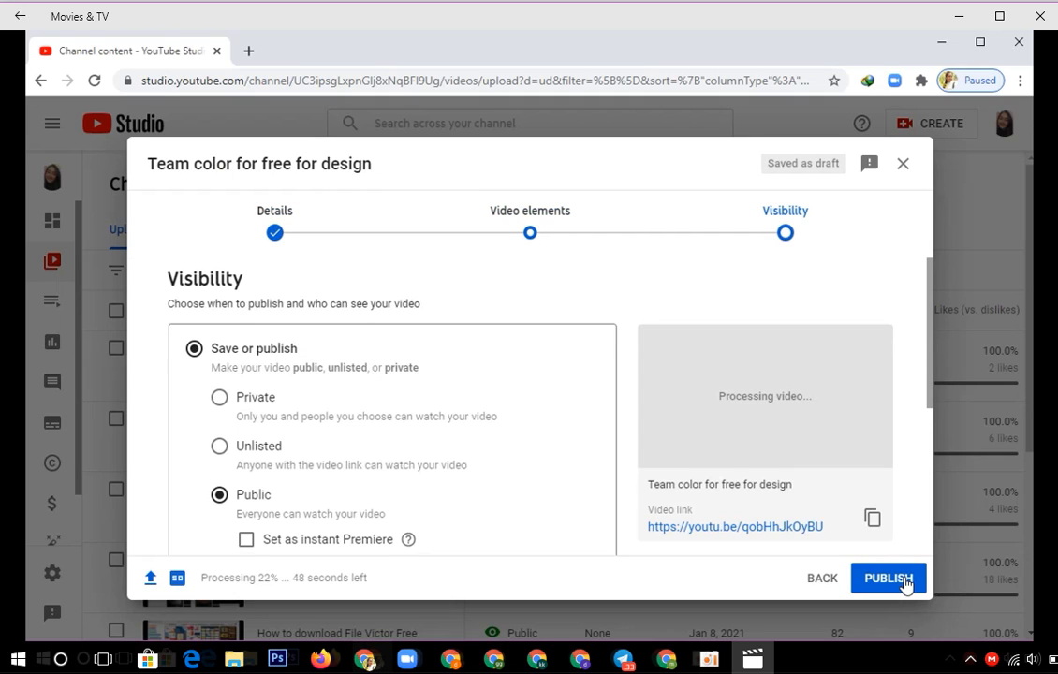
- Publish the video with Public visibility and close the video processing notice
{"action": "scroll", "coordinate": [459, 465], "scroll_direction": "down", "scroll_amount": 3}
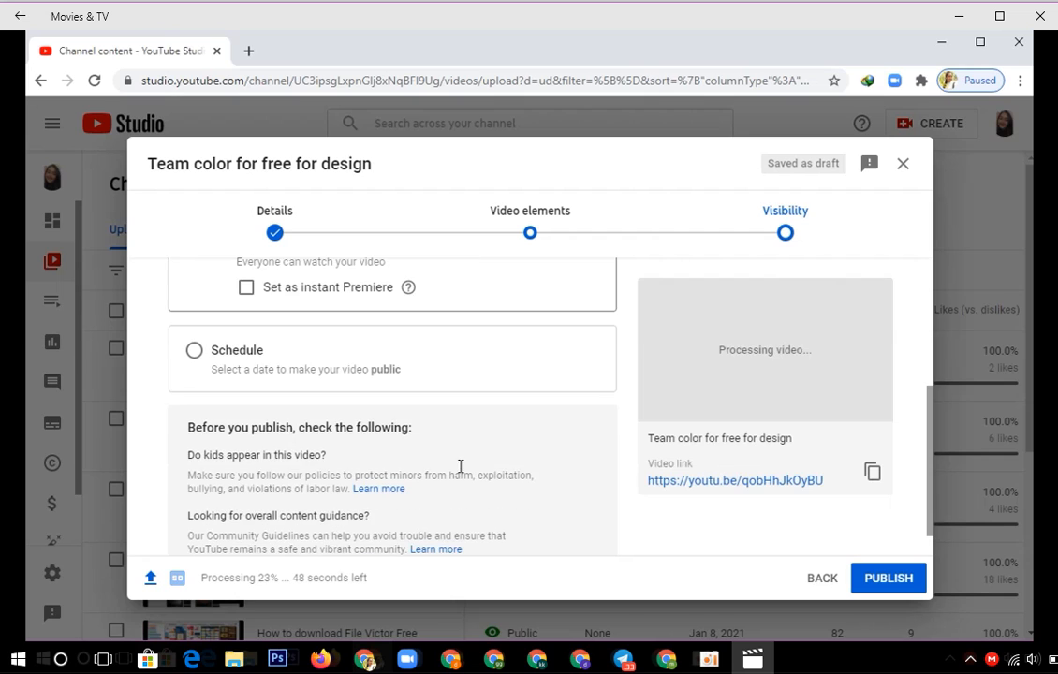
{"action": "scroll", "coordinate": [459, 472], "scroll_direction": "up", "scroll_amount": 1}
{"action": "scroll", "coordinate": [458, 472], "scroll_direction": "up", "scroll_amount": 3}
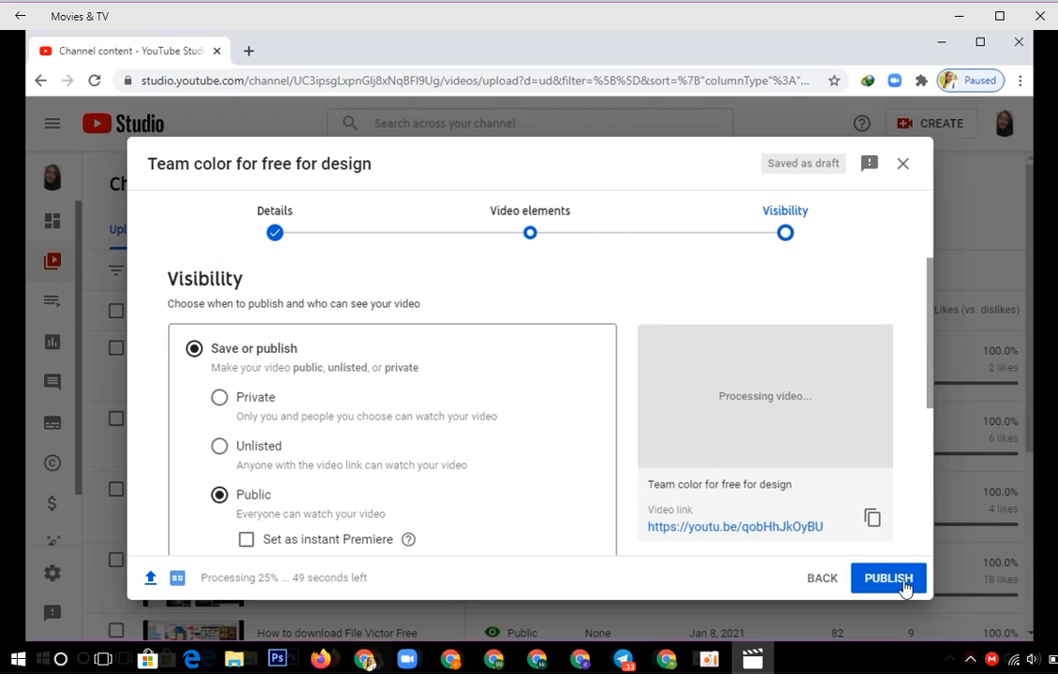
{"action": "left_click", "coordinate": [901, 580]}
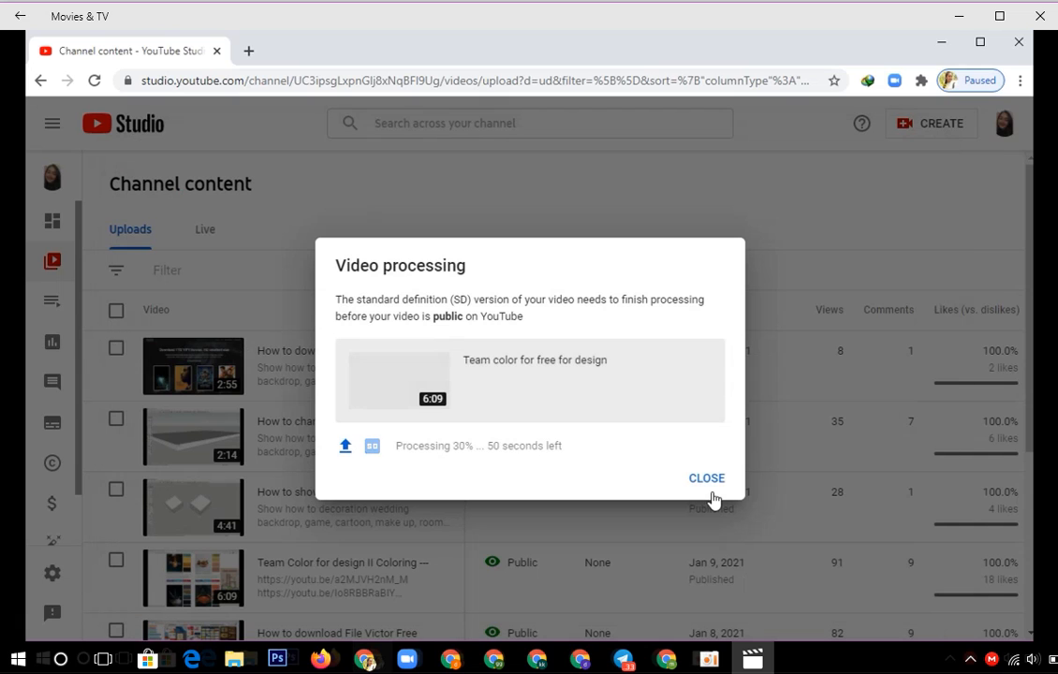
{"action": "left_click", "coordinate": [707, 479]}
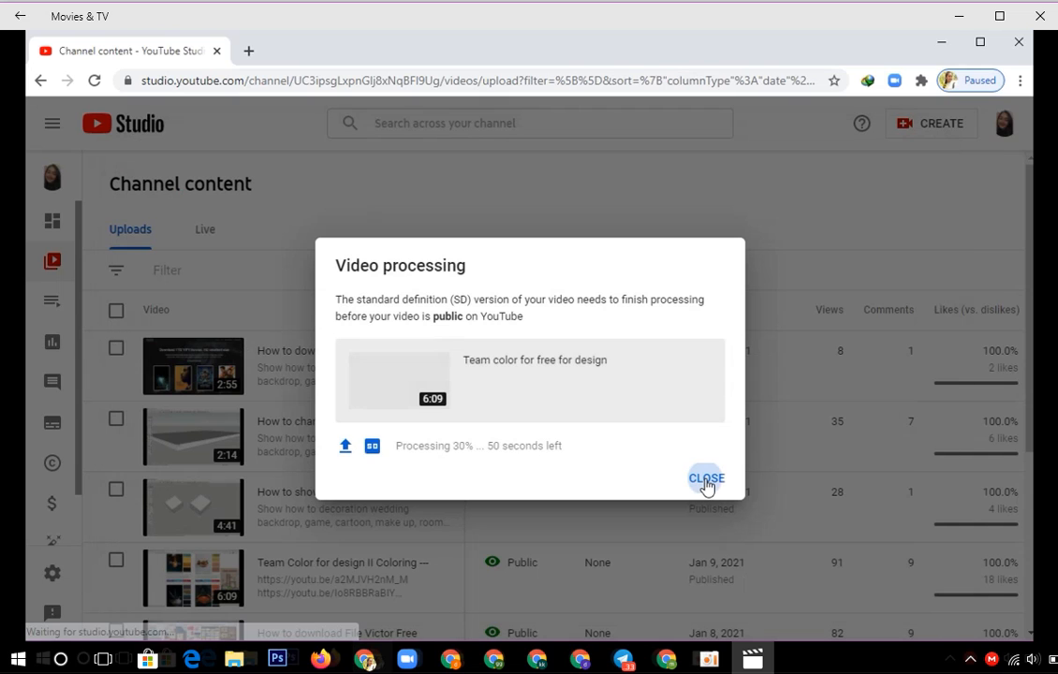